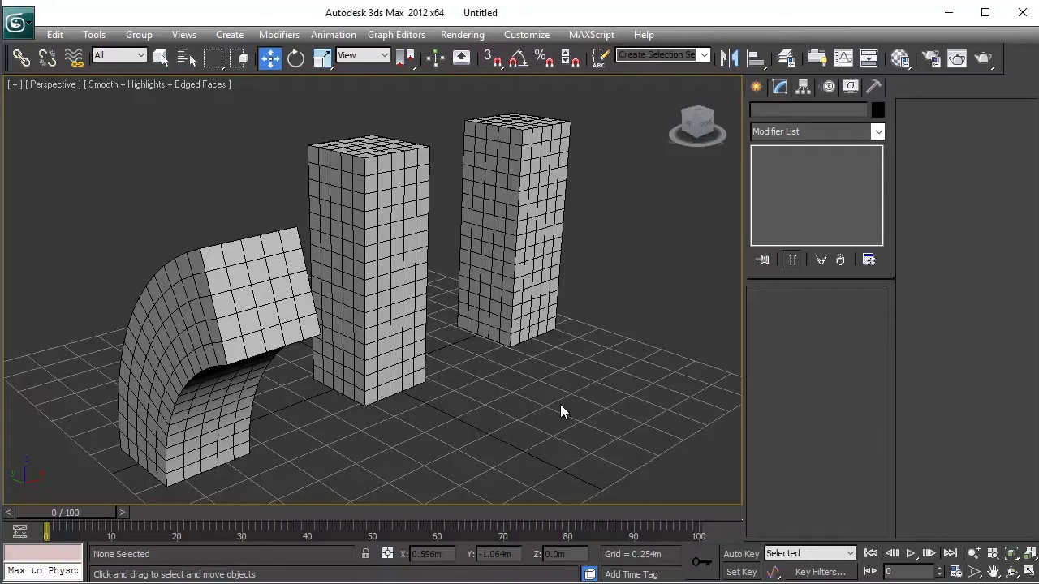
Switch off the Bend modifier on the left box (Box001) so it stands upright.
middle_click_drag(482, 350, 420, 349)
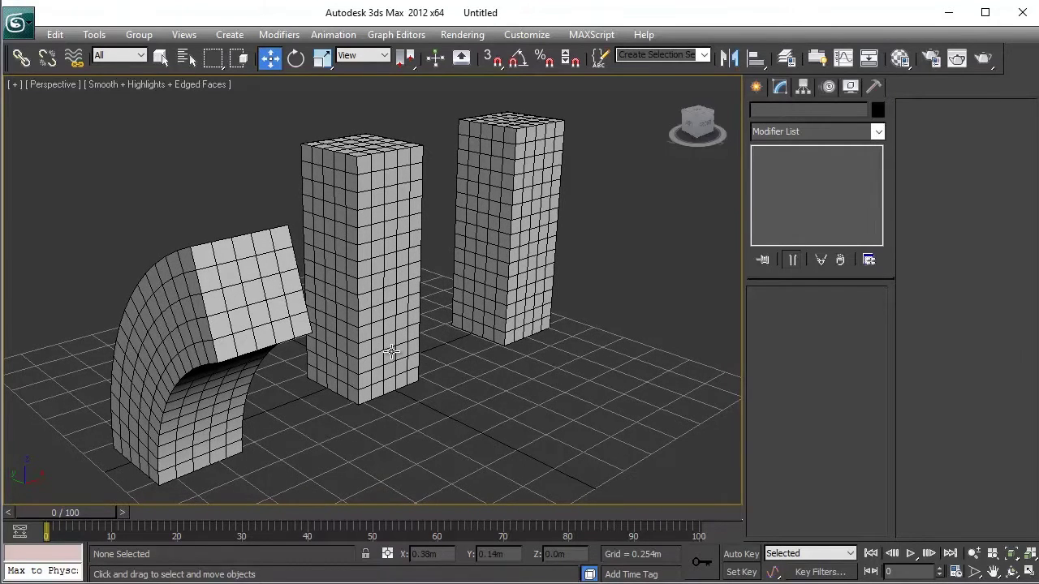
left_click(248, 299)
left_click(761, 152)
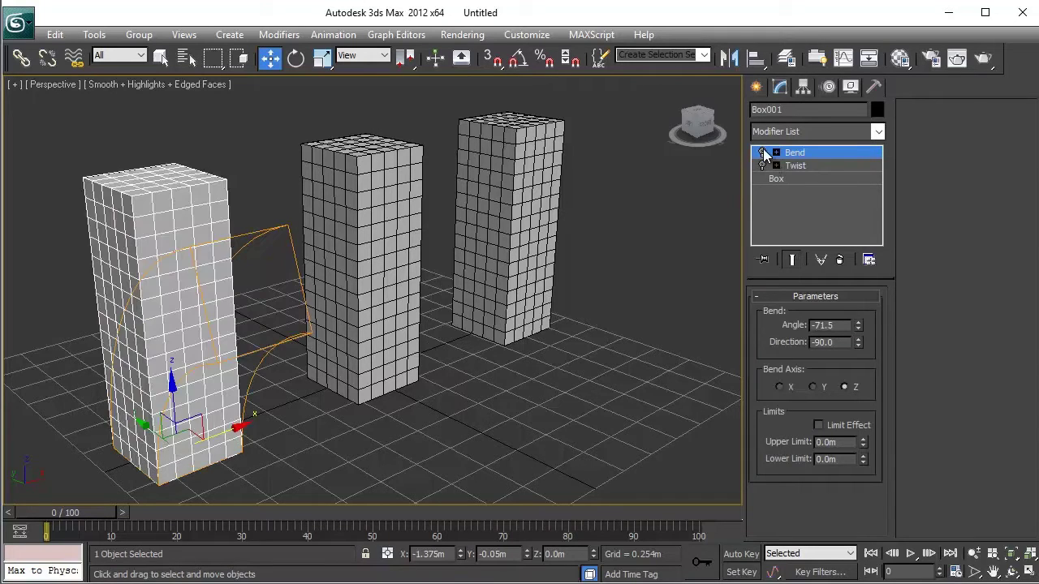
left_click(549, 357)
Select the left, middle and right boxes in turn to compare them.
left_click(199, 386)
left_click(354, 333)
left_click(503, 277)
left_click(202, 377)
left_click(395, 321)
left_click(473, 338)
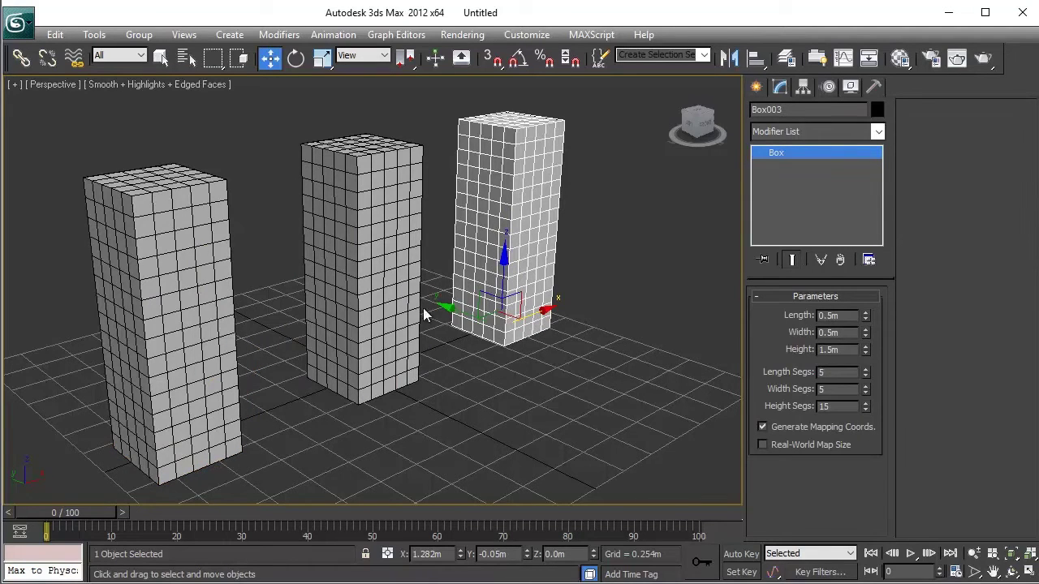
left_click(215, 430)
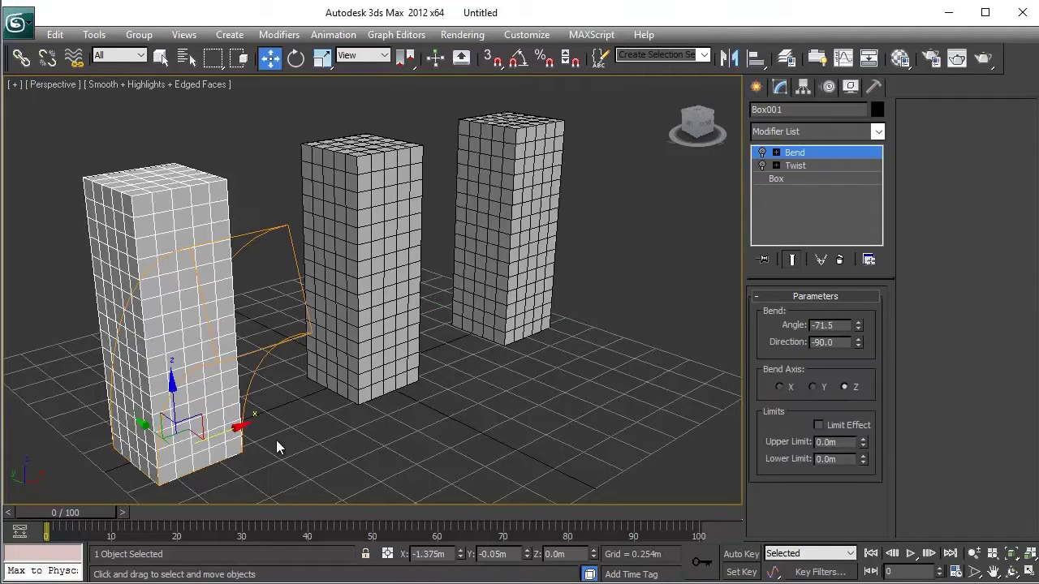
left_click(360, 397)
Try a Shift-drag clone of the middle box, cancel it, and reselect the left box's Twist.
left_click_drag(364, 357, 495, 398, "shift")
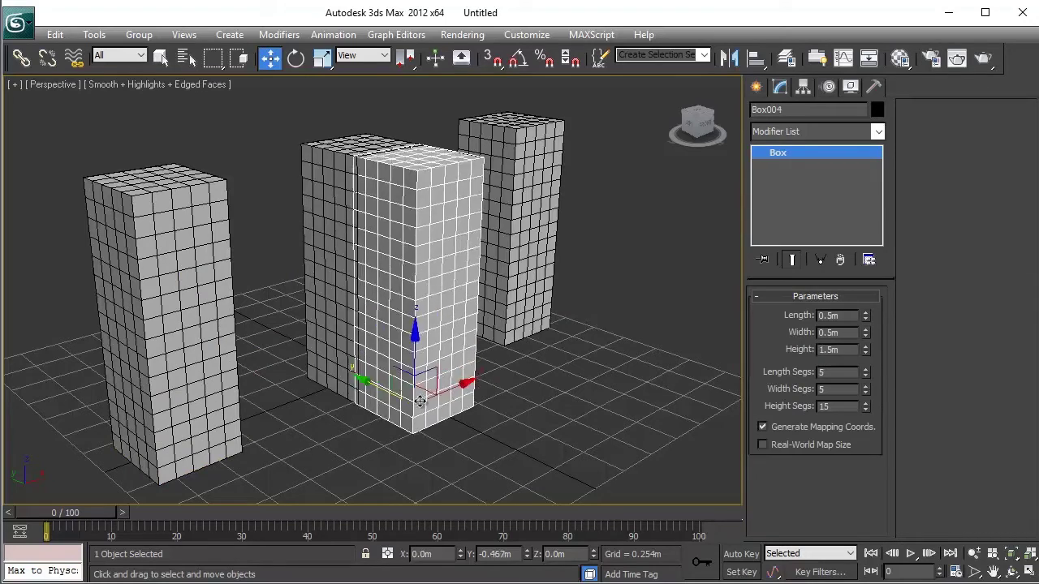
left_click(578, 370)
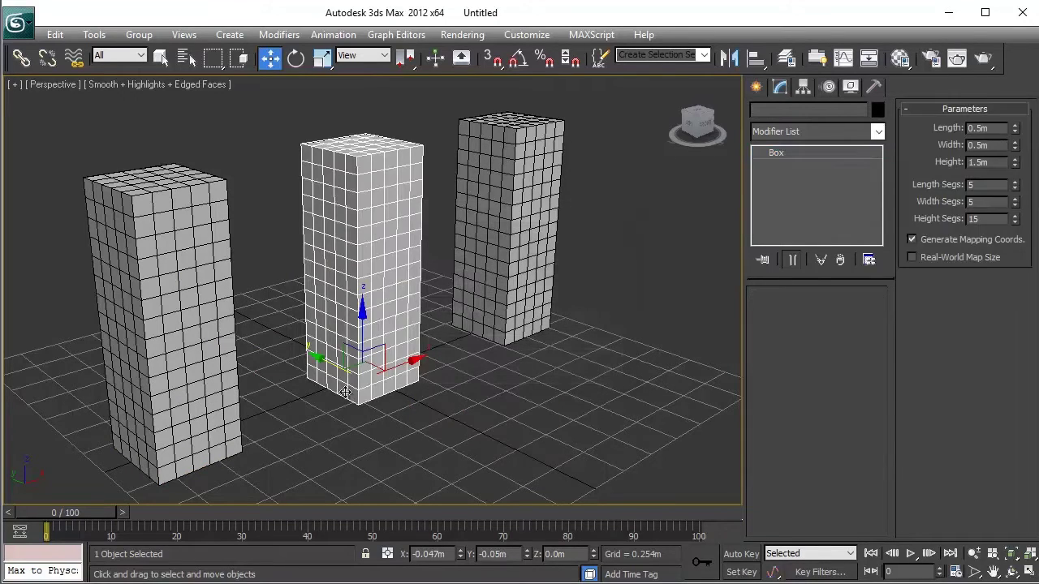
middle_click_drag(331, 349, 354, 333)
left_click(208, 341)
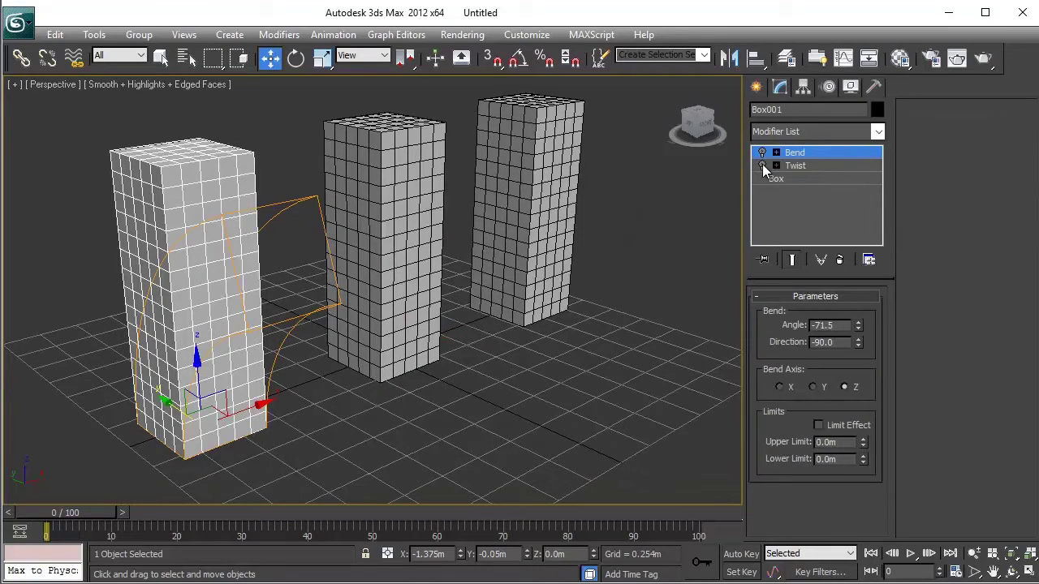
left_click(808, 164)
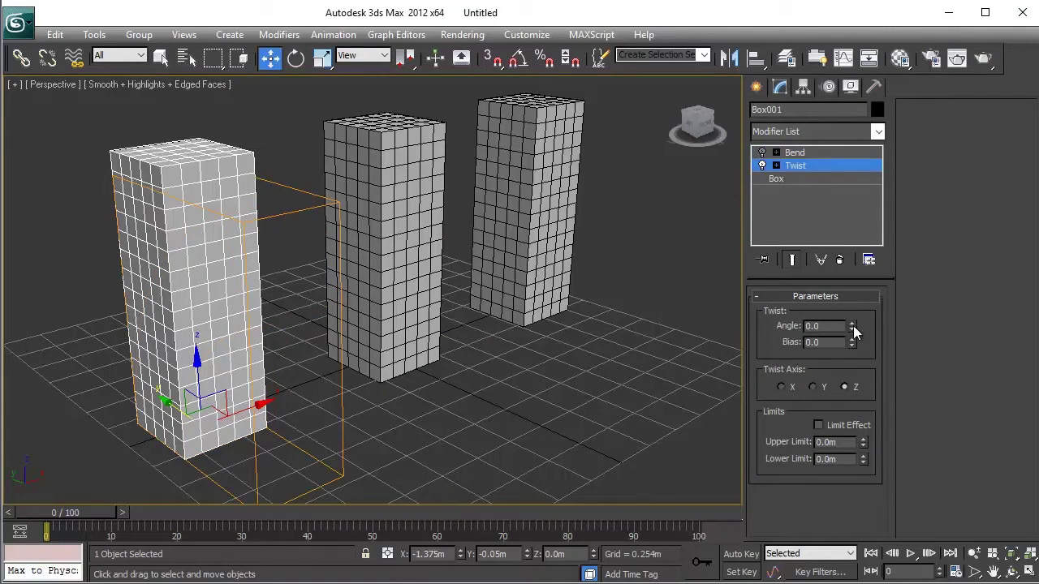
Twist the left box to 146.5 degrees, then enable Bend with Twist temporarily off.
left_click_drag(852, 327, 847, 88)
middle_click_drag(222, 288, 259, 284, "alt")
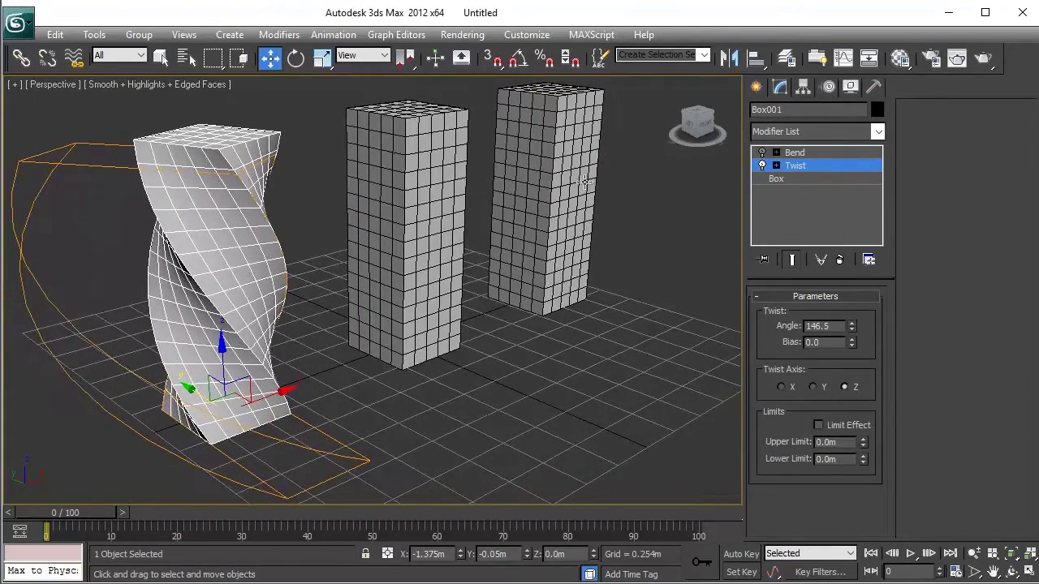
left_click(762, 154)
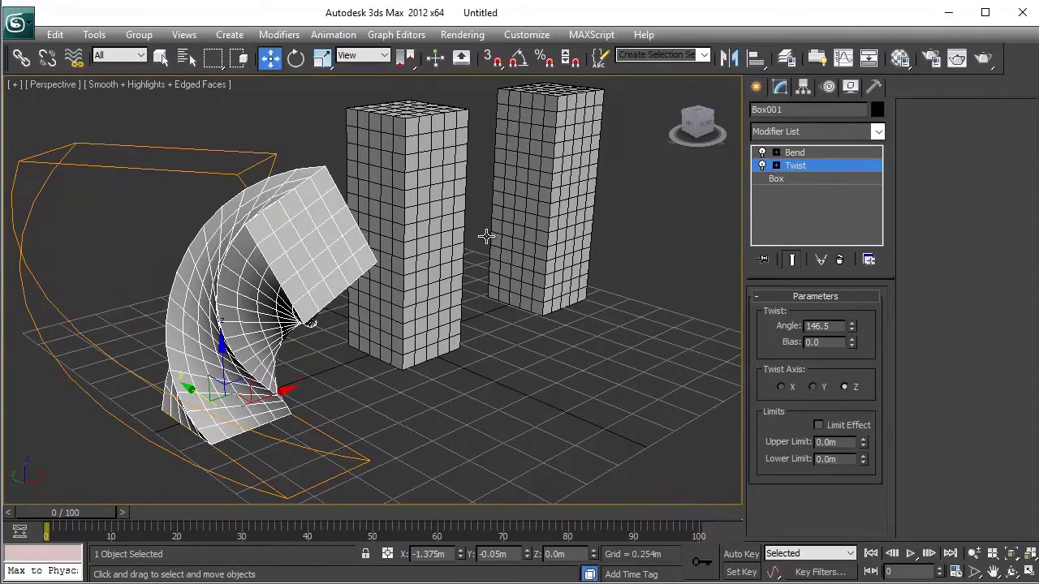
left_click(795, 153)
left_click(762, 165)
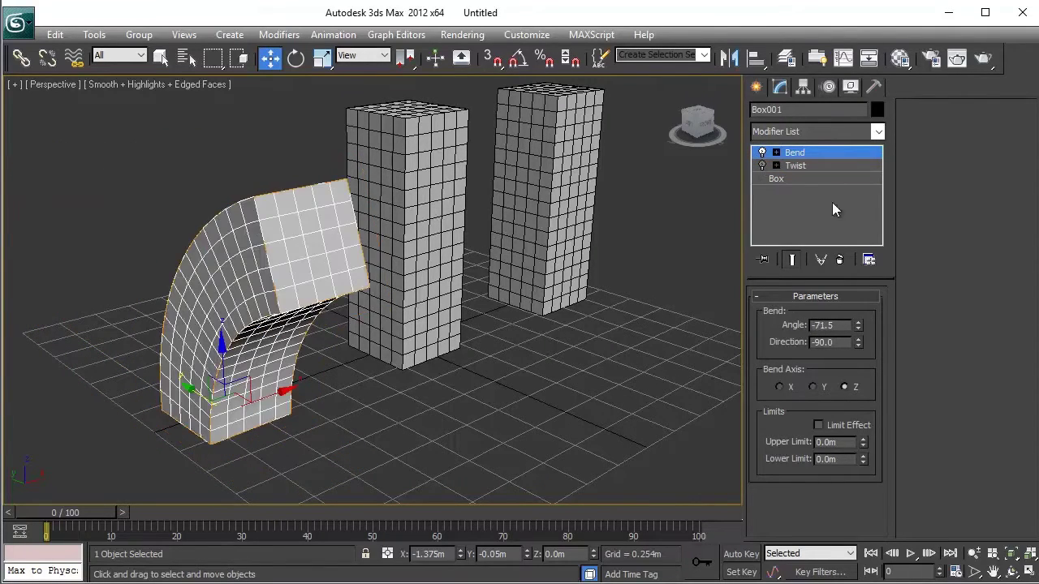
Set the Bend angle to -89.5 and turn the Twist back on.
left_click_drag(858, 326, 863, 358)
middle_click_drag(553, 286, 536, 285)
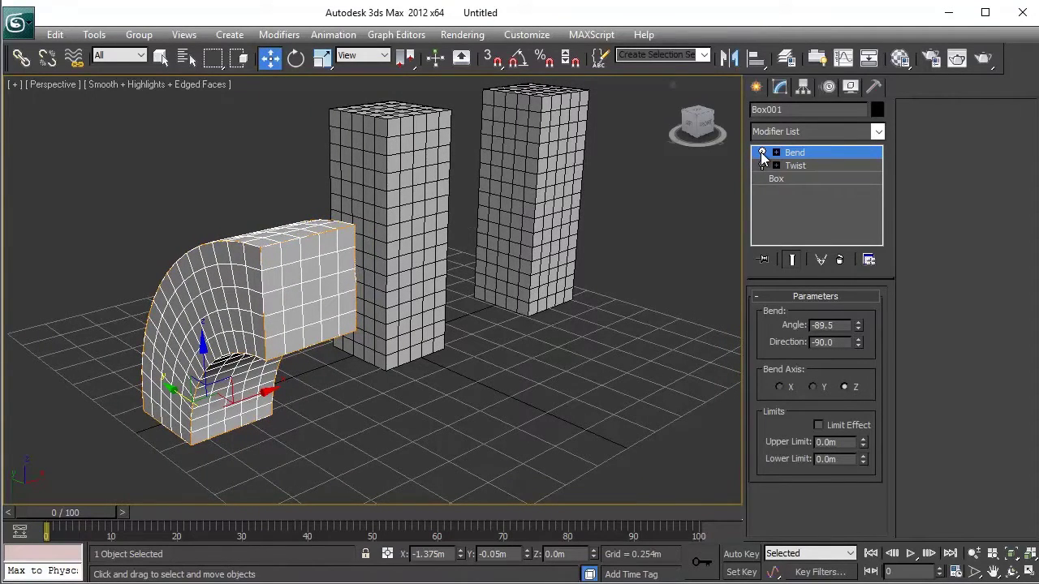
middle_click_drag(613, 212, 570, 232)
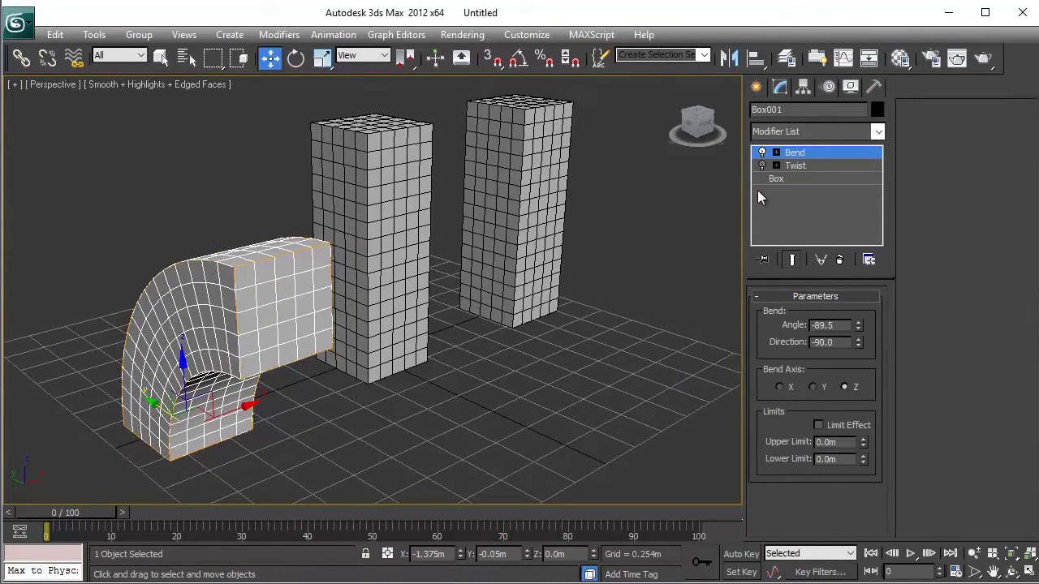
left_click(762, 167)
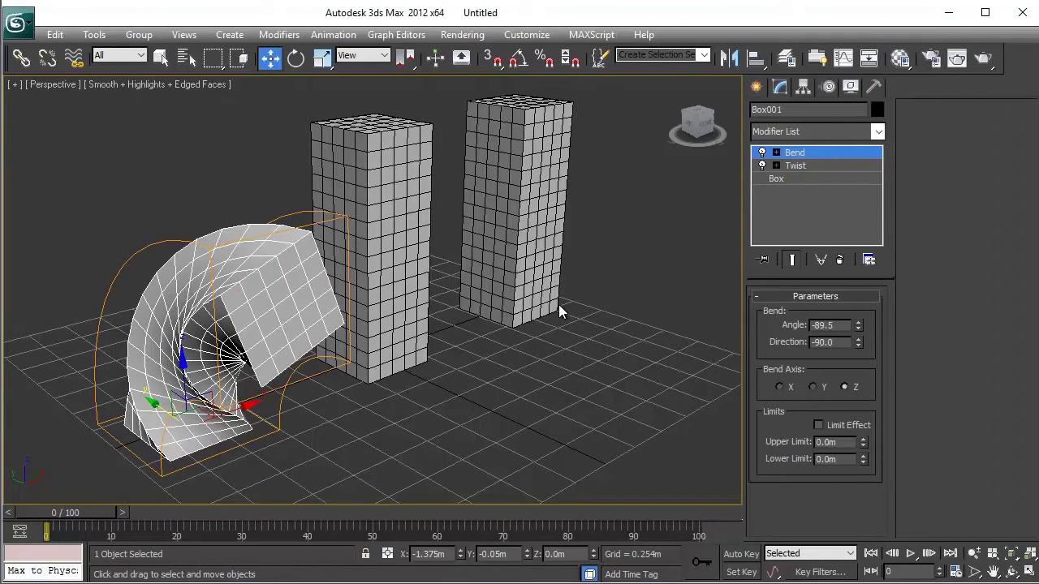
left_click(796, 166)
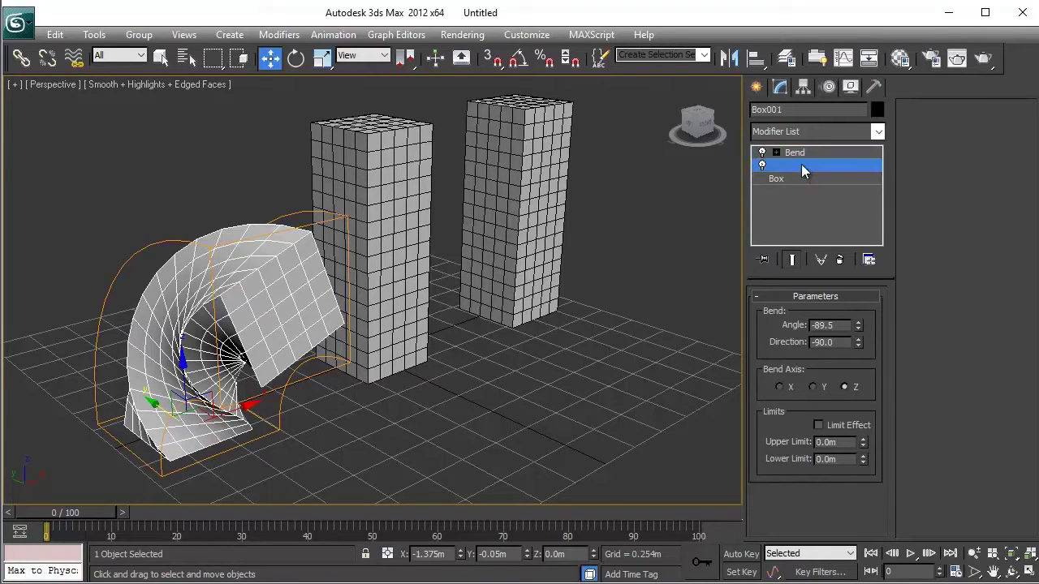
middle_click_drag(623, 228, 597, 244)
left_click(807, 153, "ctrl")
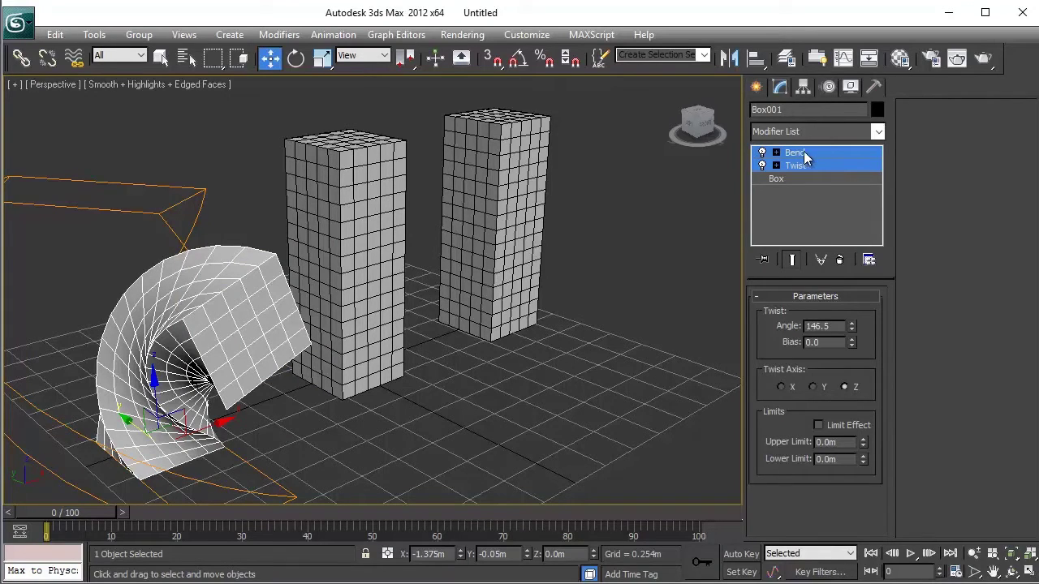
left_click(600, 280)
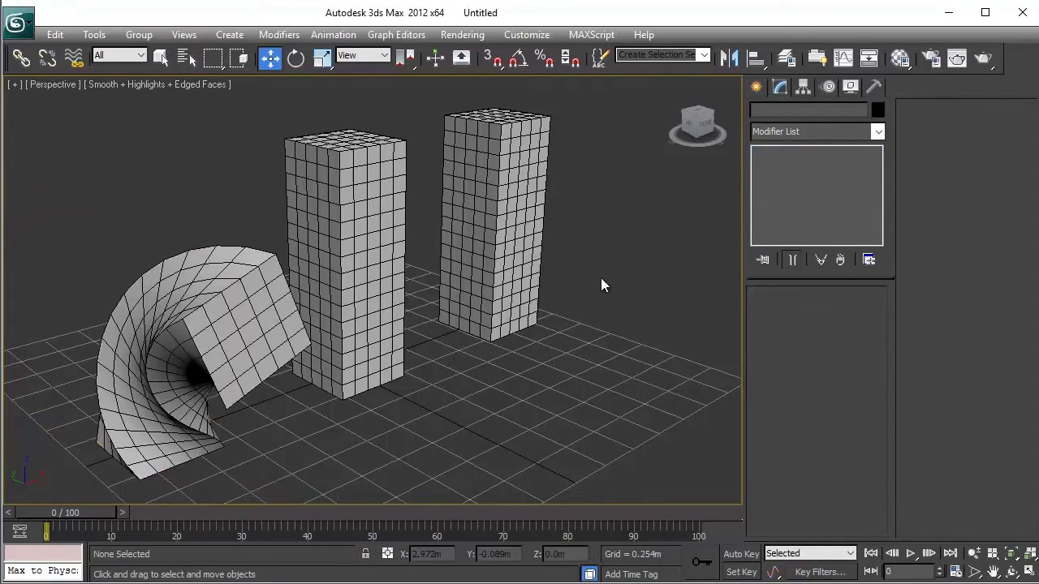
left_click(374, 251)
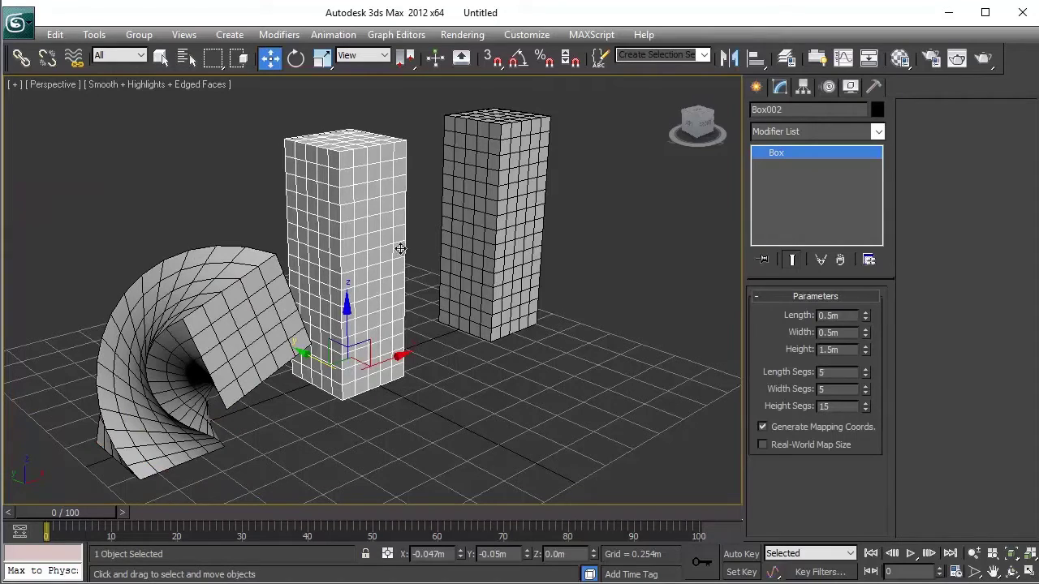
left_click(218, 338)
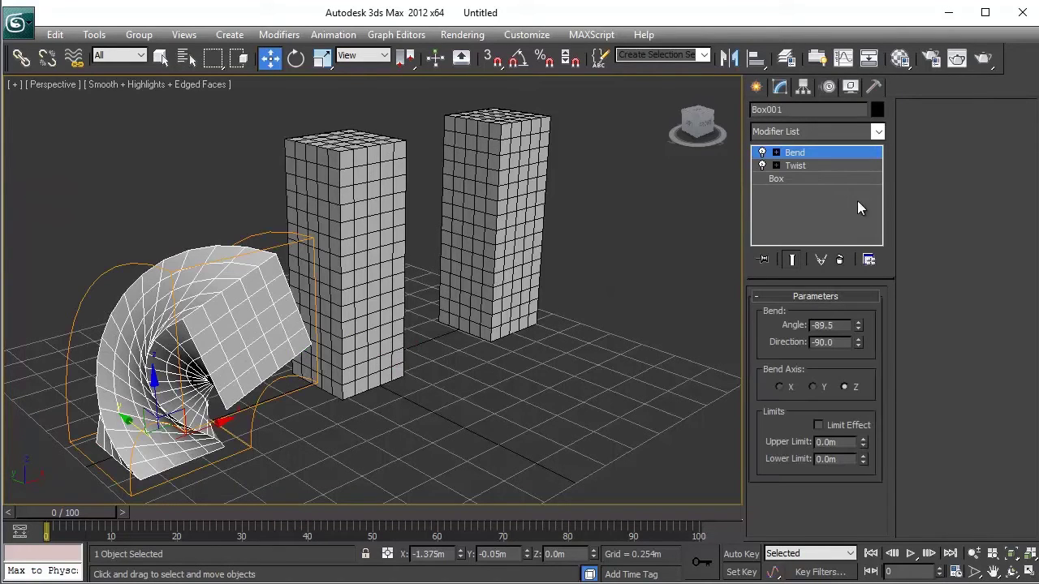
left_click(802, 165)
Drop Box001's Twist modifier onto Box002 and its Bend modifier onto Box003.
left_click_drag(805, 166, 341, 252)
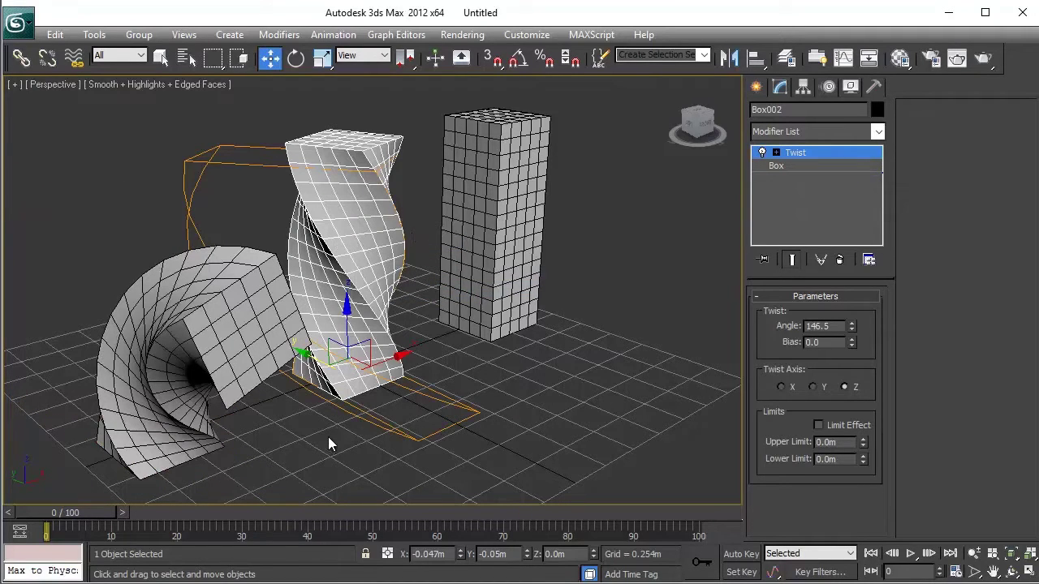
left_click(263, 324)
left_click_drag(800, 162, 517, 229)
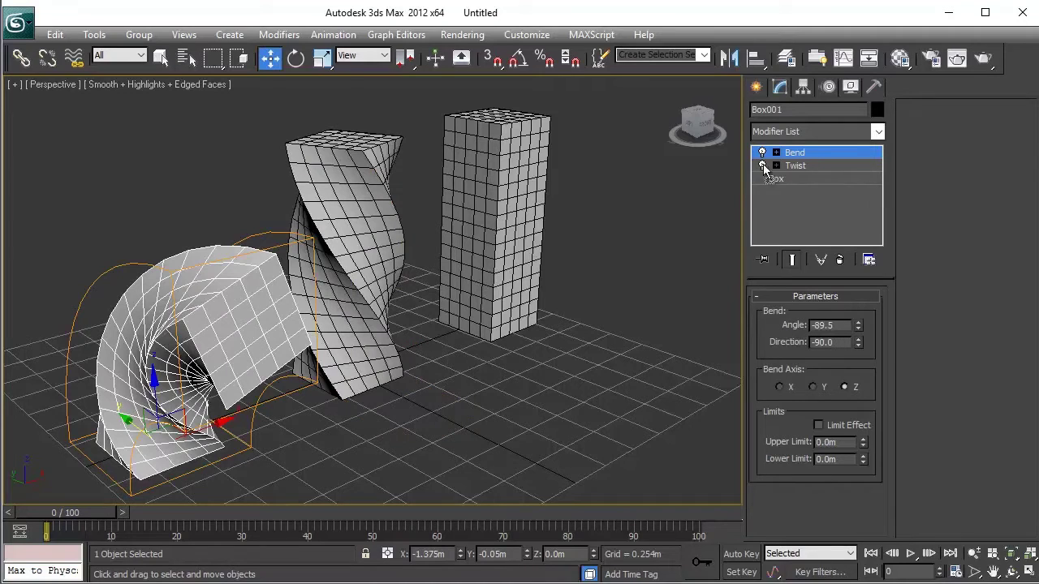
Select each of the three boxes in turn to check their deformations.
left_click(525, 382)
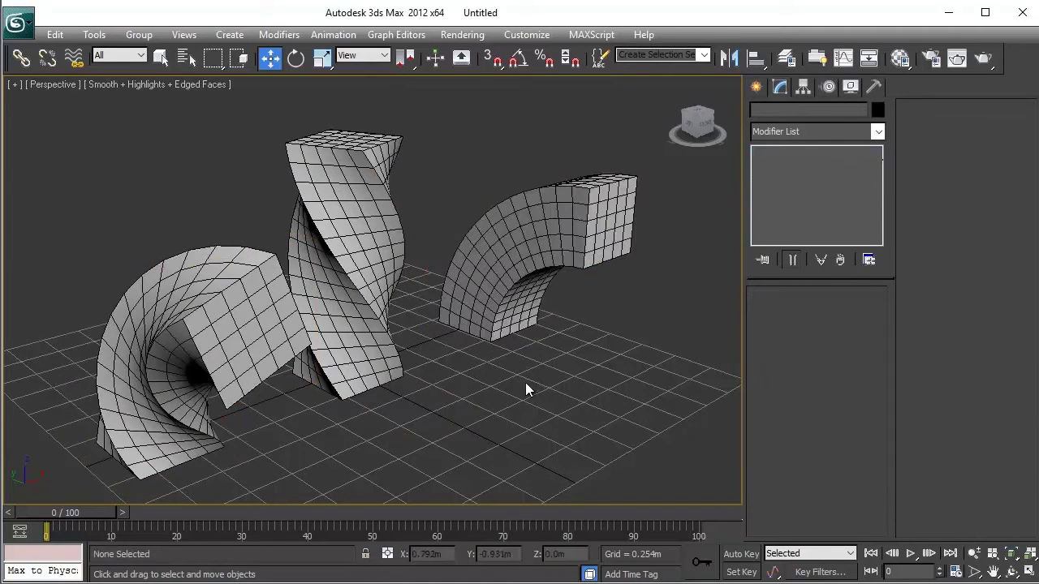
left_click(266, 350)
left_click(401, 280)
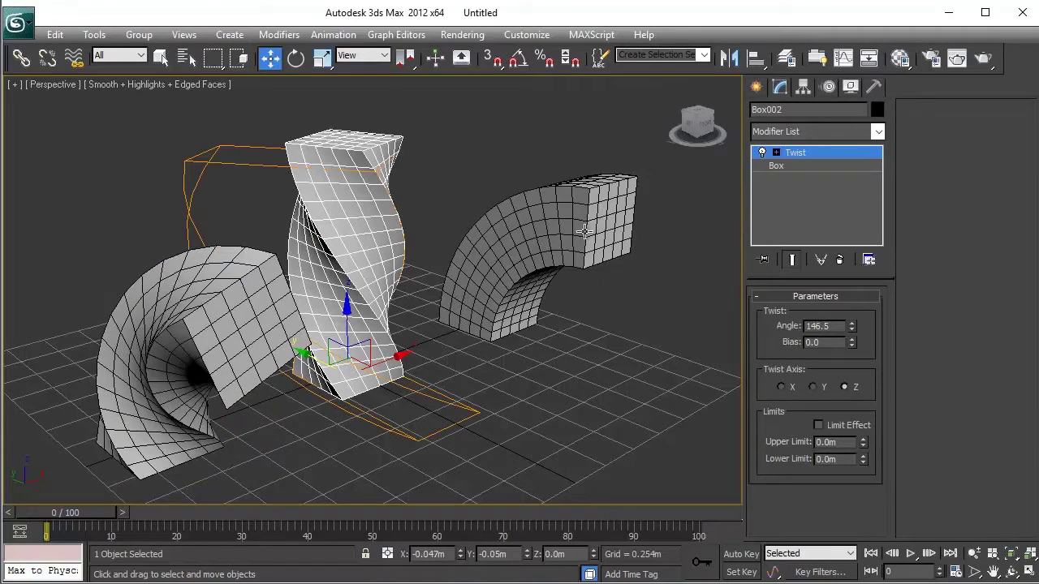
left_click(510, 221)
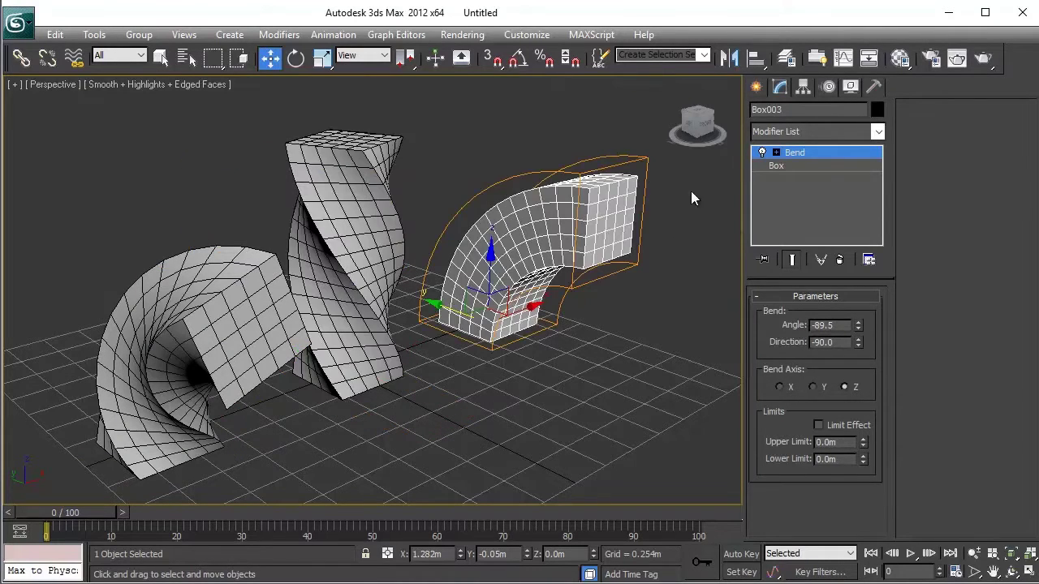
left_click(216, 339)
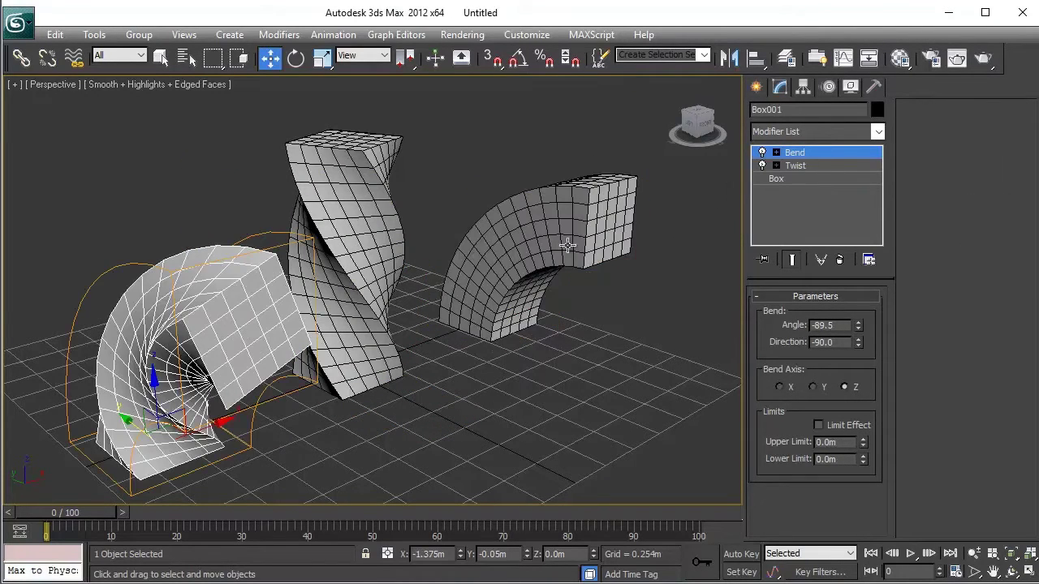
Undo with Ctrl+Z until the middle and right boxes lose their Twist and Bend.
key("ctrl+z")
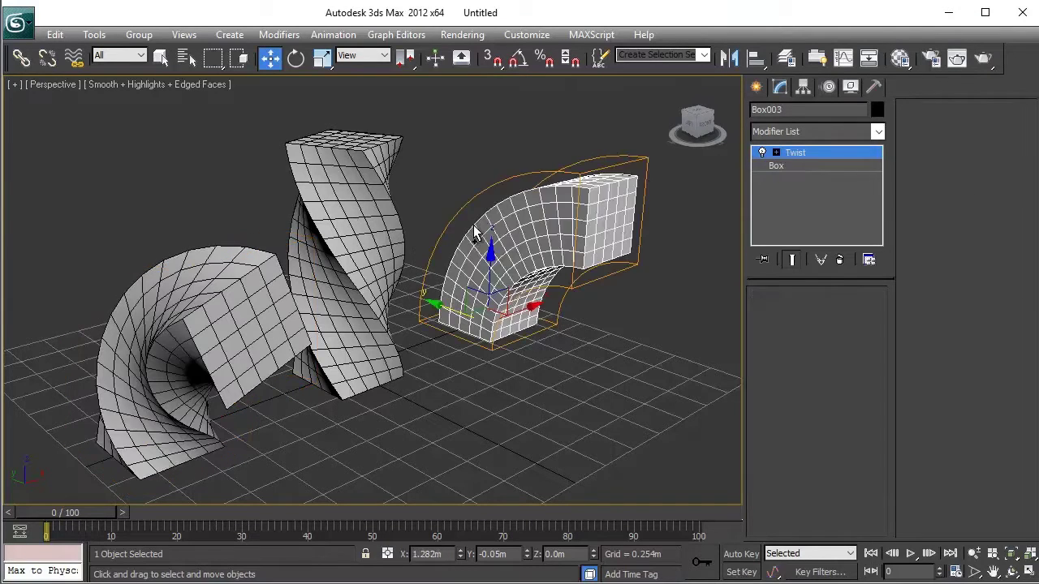
key("ctrl+z")
key("ctrl+y")
key("ctrl+y")
key("ctrl+z")
key("ctrl+z")
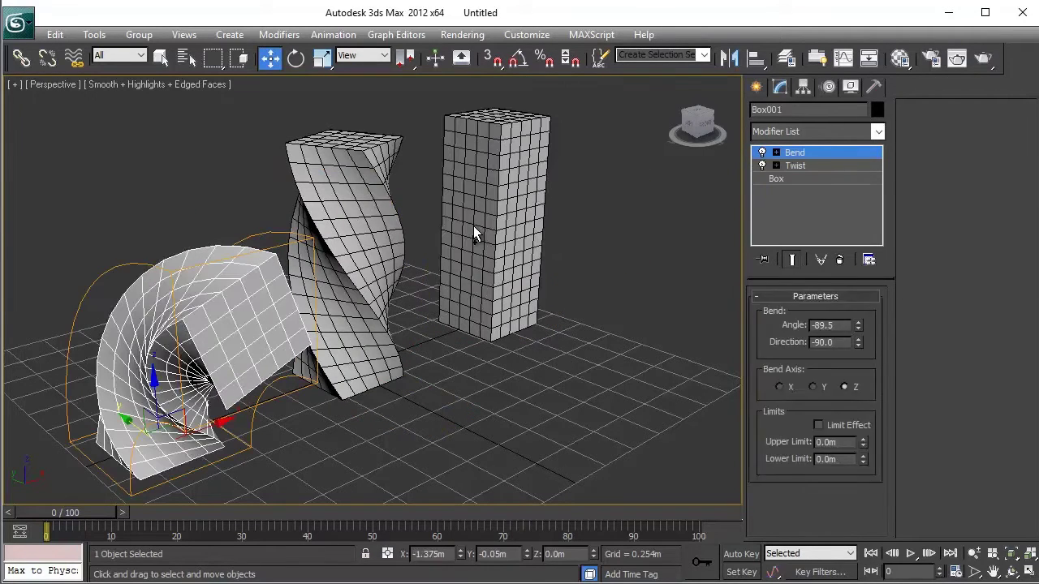
key("ctrl+z")
key("ctrl+z")
key("ctrl+z")
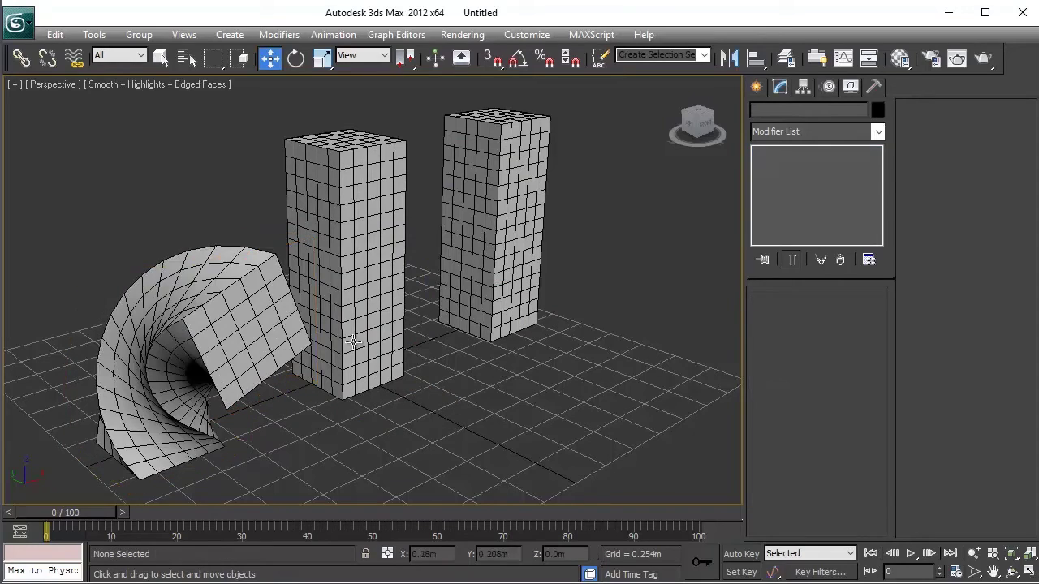
key("shift+z")
key("ctrl+y")
middle_click_drag(460, 292, 441, 290)
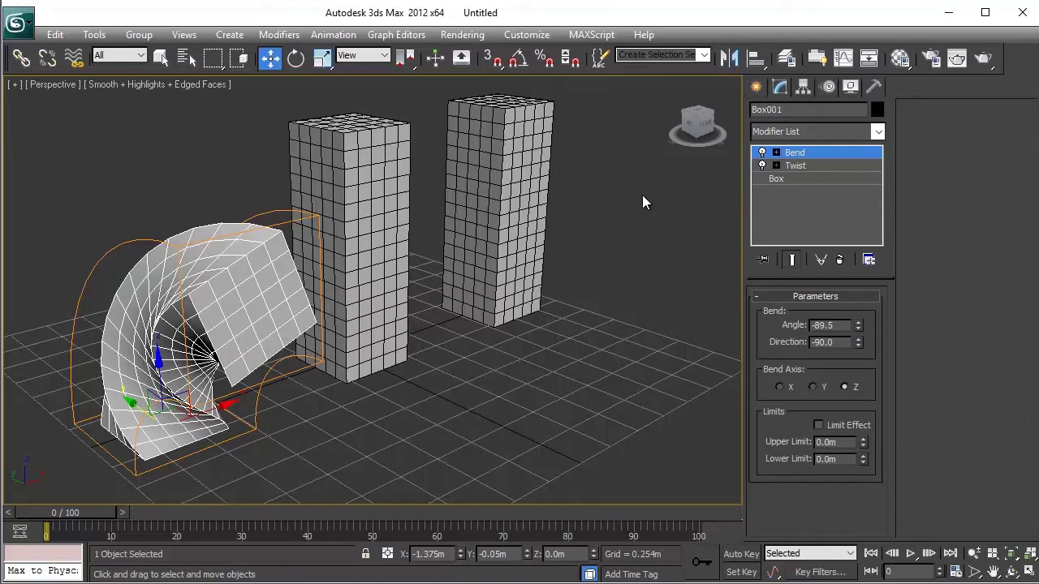
Drag the left box's Twist (146.5) onto the middle box as an instance.
middle_click_drag(579, 242, 562, 256)
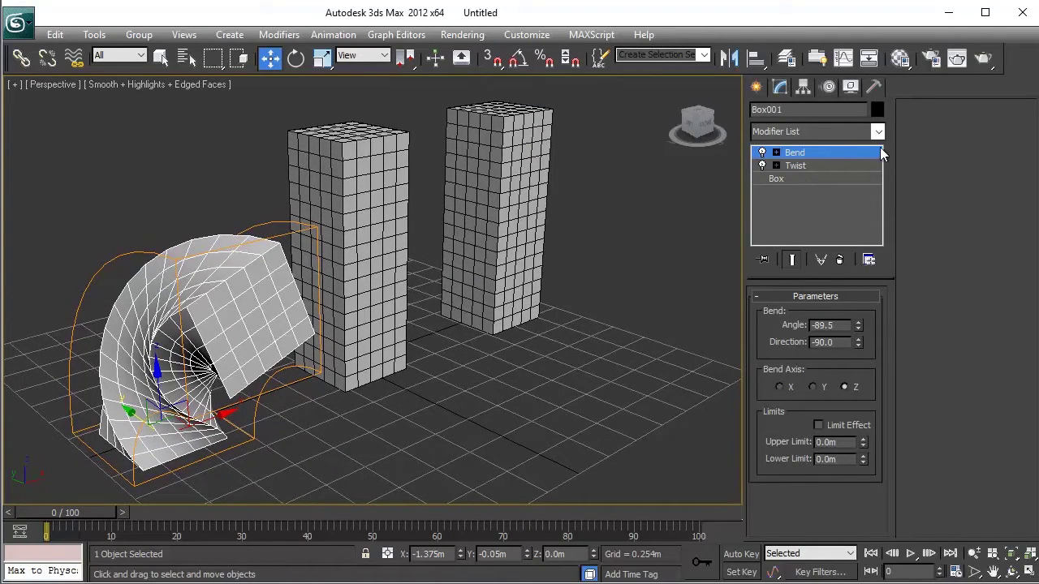
left_click(809, 164)
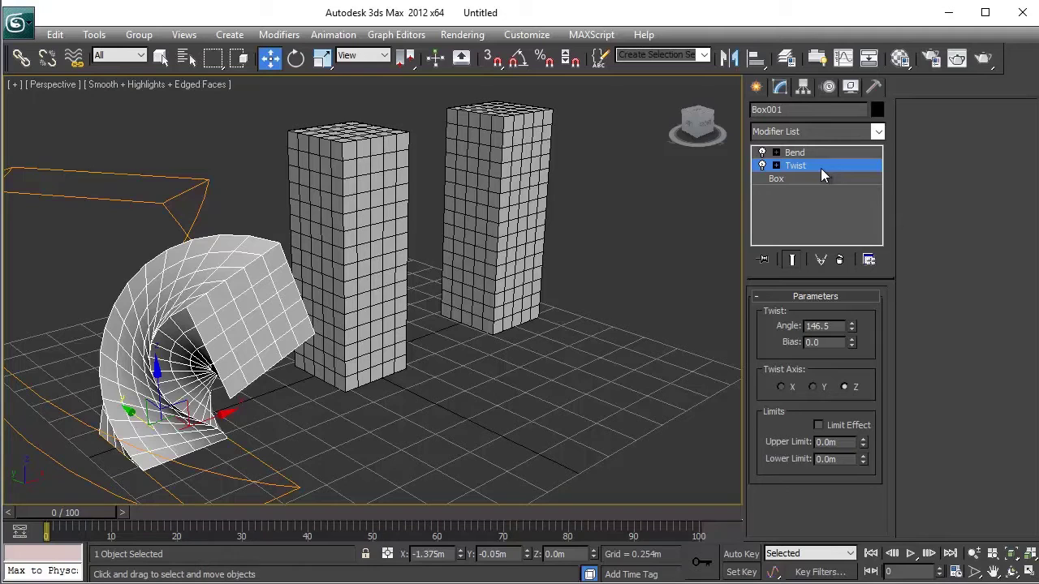
left_click_drag(816, 166, 378, 284)
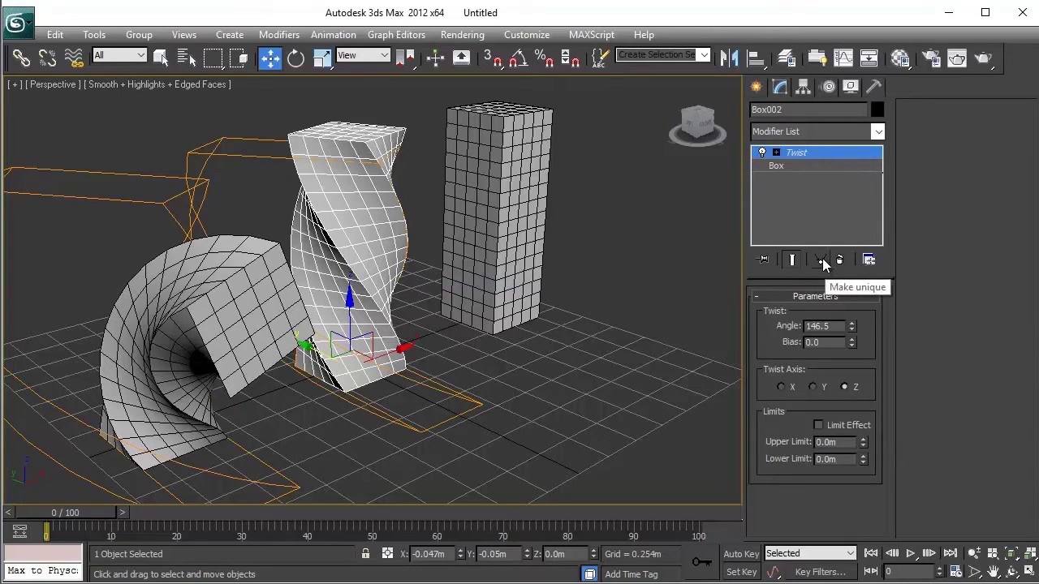
Test the left box's Bend and Twist angle spinners with the Bend switched off.
left_click(253, 330)
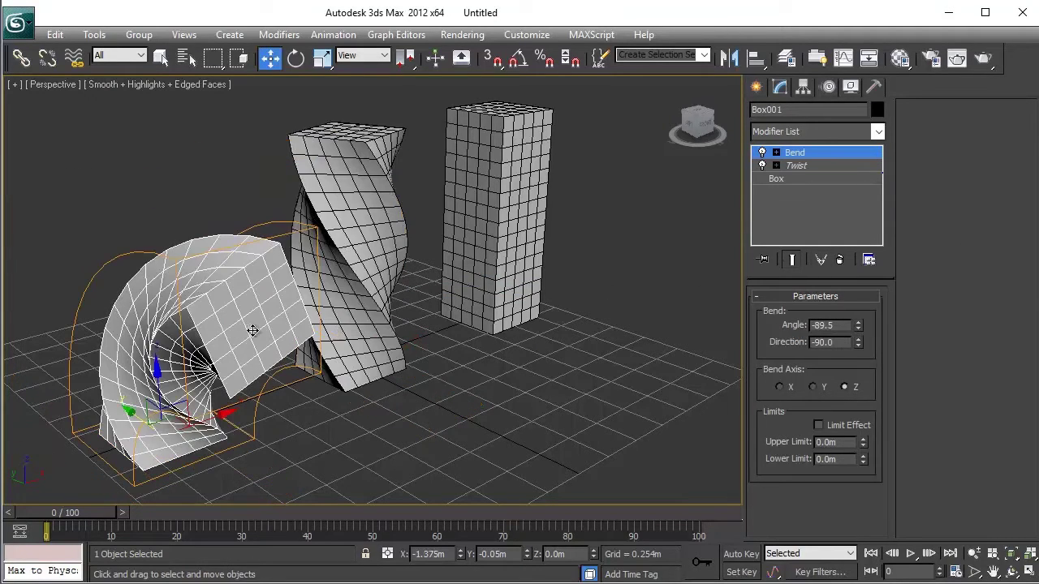
left_click(762, 153)
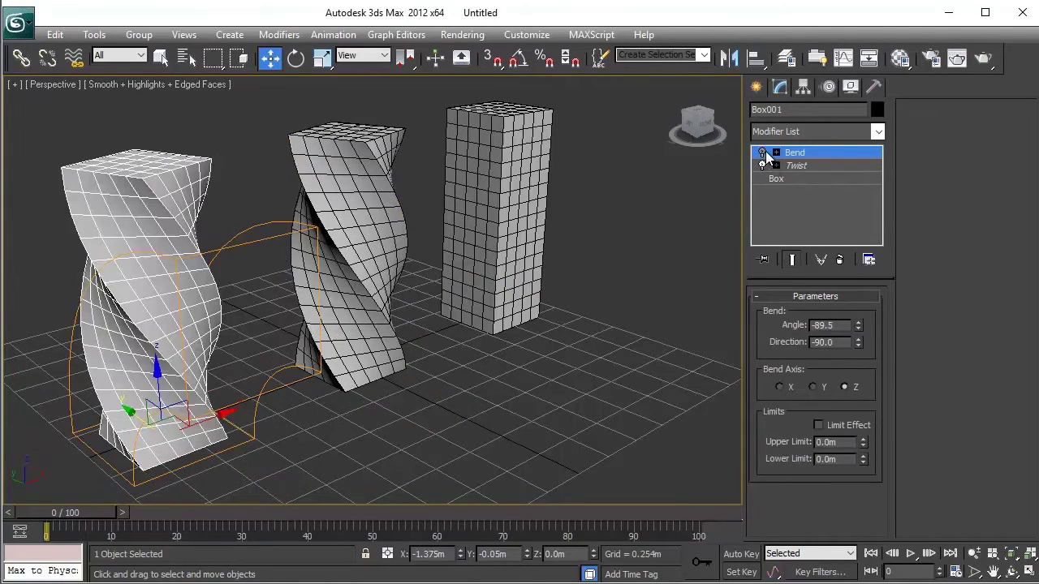
left_click_drag(858, 325, 868, 376)
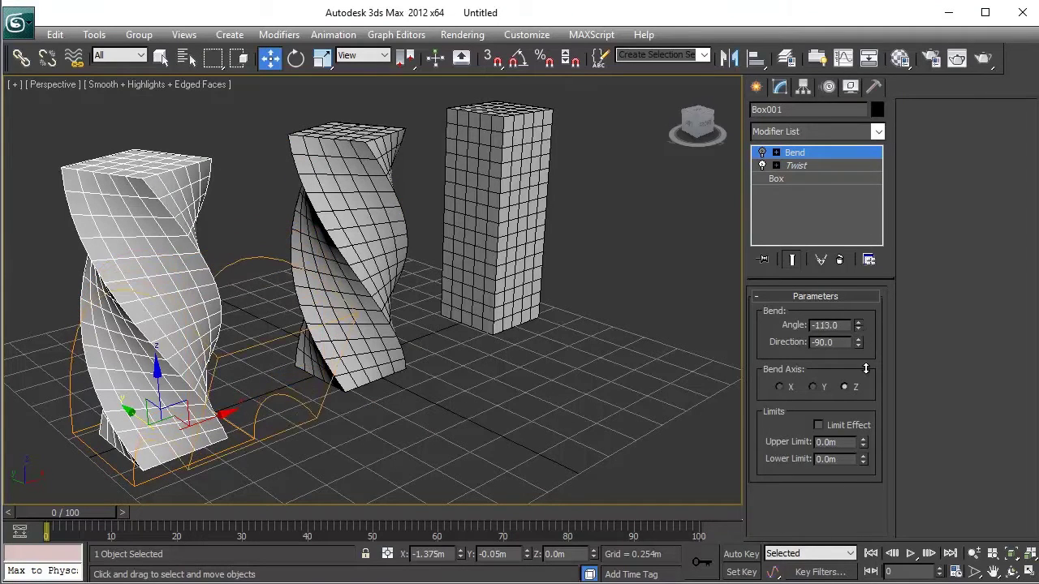
left_click(809, 166)
mouse_move(852, 326)
left_mouse_down()
mouse_move(869, 502)
mouse_move(842, 372)
left_mouse_up()
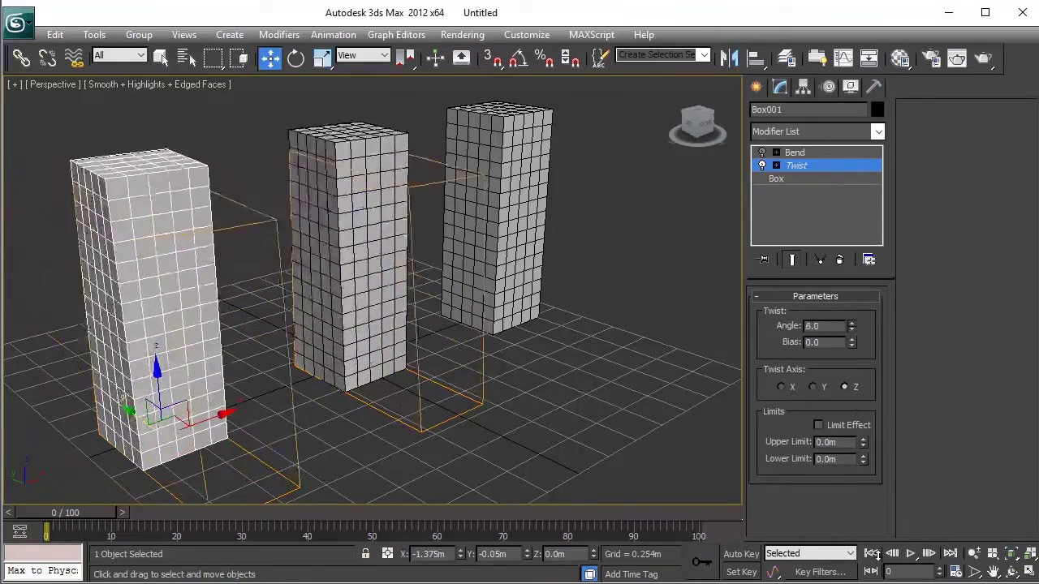
Turn Twist off and Bend back on, then instance the Bend onto the right box.
left_click(761, 164)
left_click(762, 153)
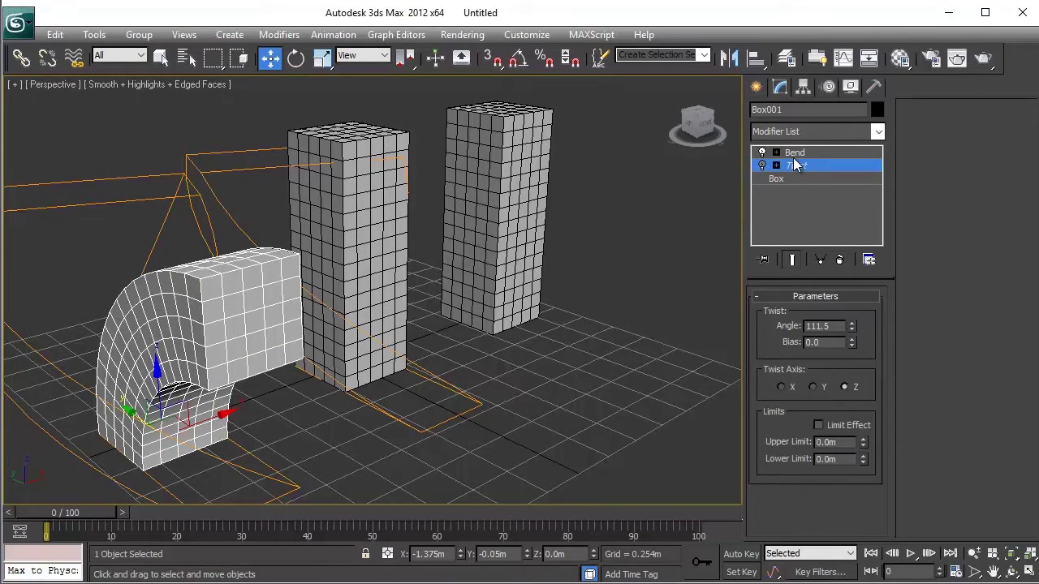
left_click_drag(795, 153, 648, 202)
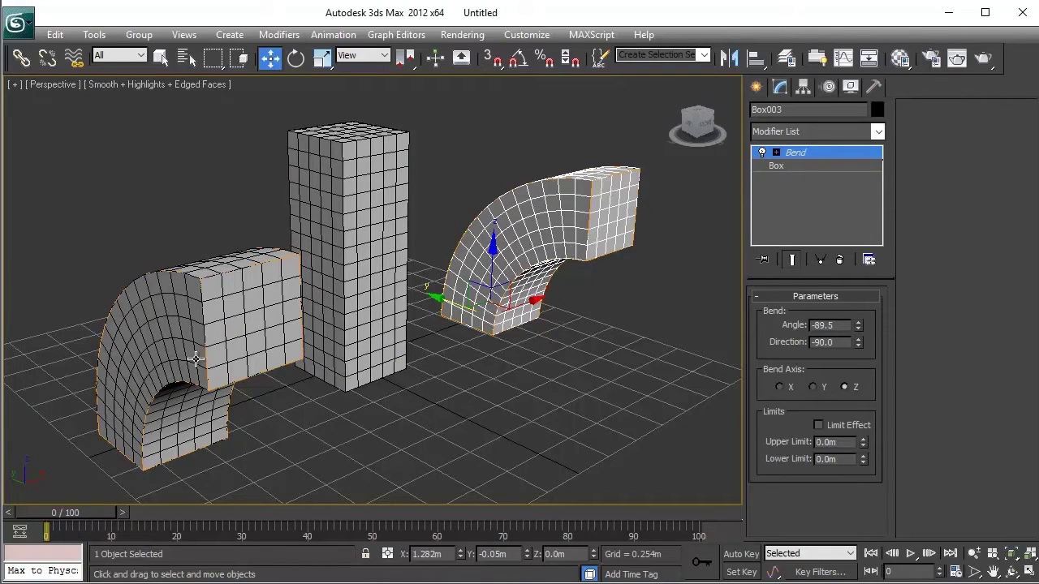
Make the left box's Bend unique and reduce its angle to -9.5.
left_click(307, 350)
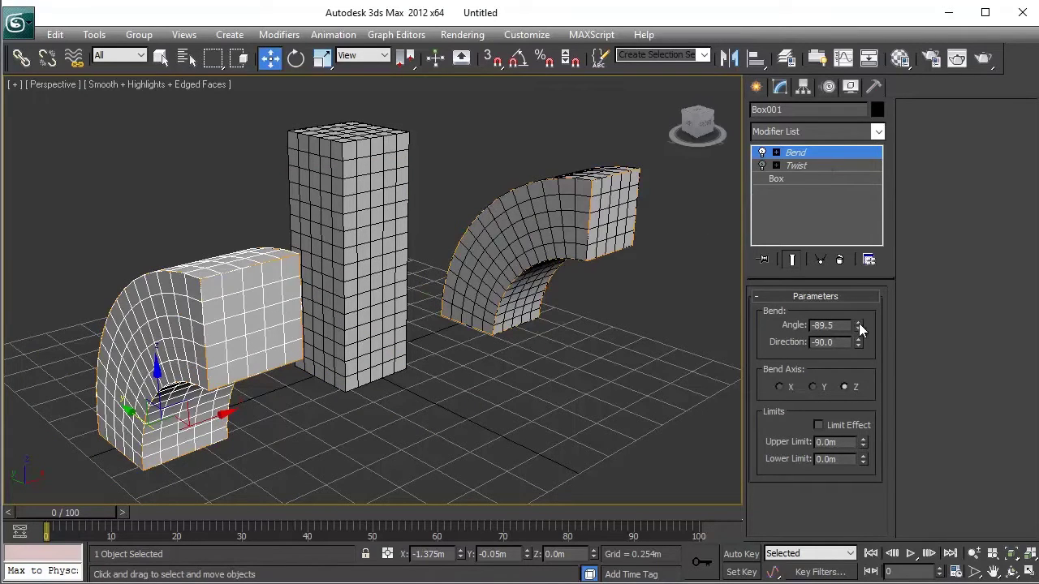
mouse_move(859, 323)
left_mouse_down()
mouse_move(841, 197)
mouse_move(688, 274)
left_mouse_up()
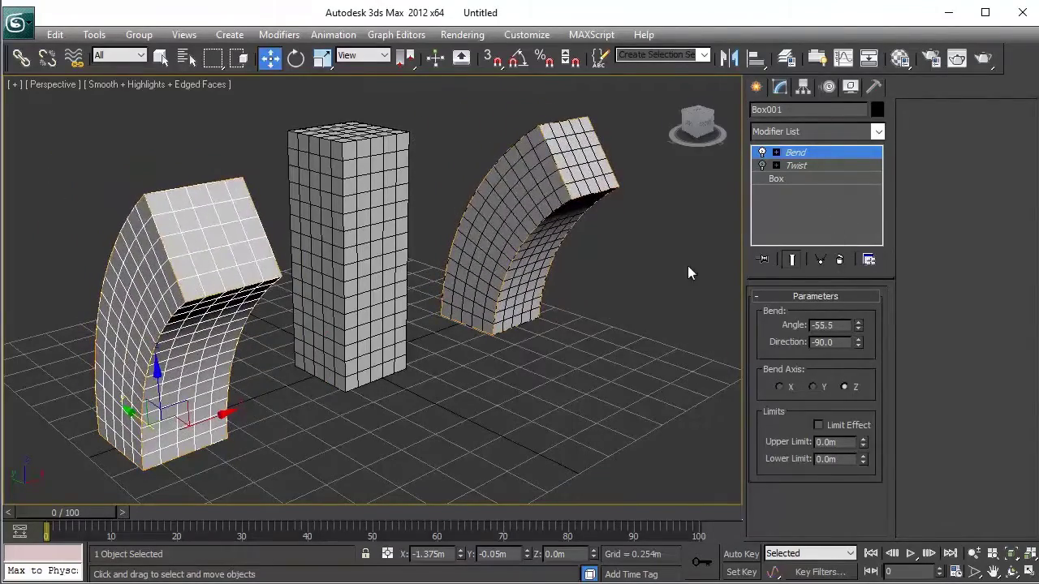
left_click(821, 260)
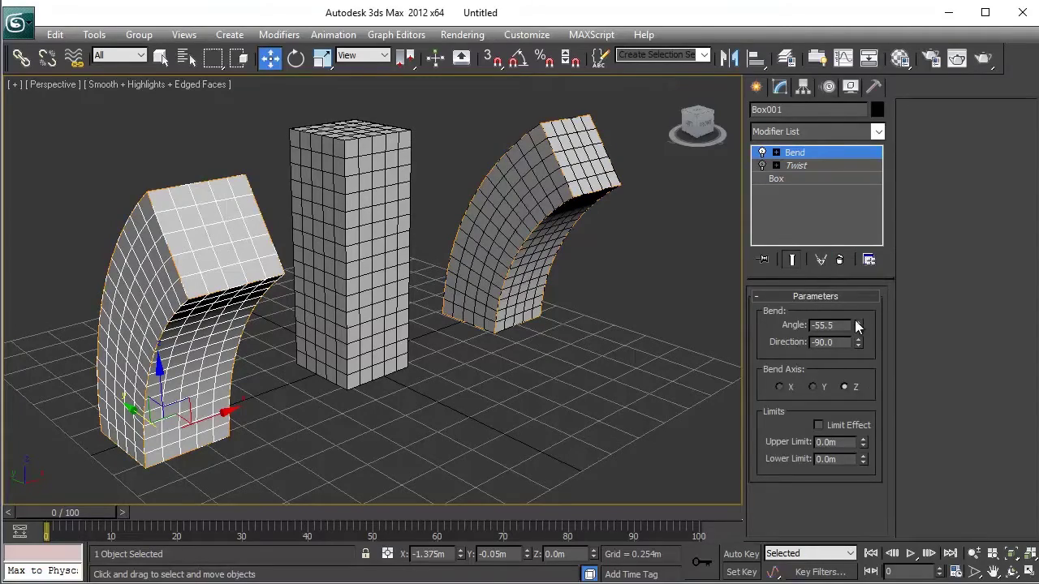
mouse_move(858, 325)
left_mouse_down()
mouse_move(855, 252)
mouse_move(509, 242)
left_mouse_up()
Re-enable the left box's Twist and drag its angle to -86.
left_click_drag(762, 166, 763, 156)
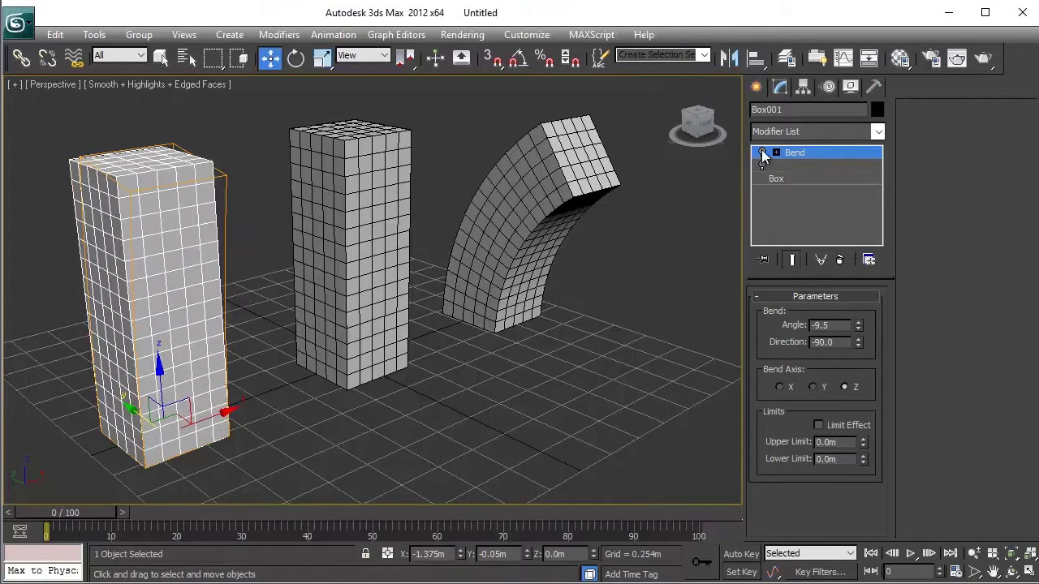
left_click(799, 165)
left_click(761, 166)
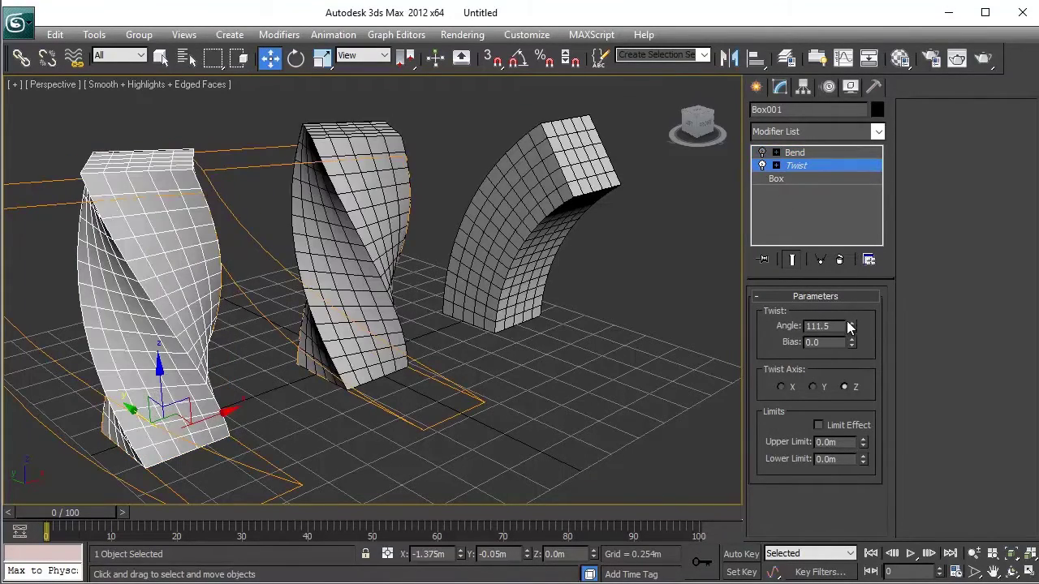
left_click_drag(855, 331, 715, 274)
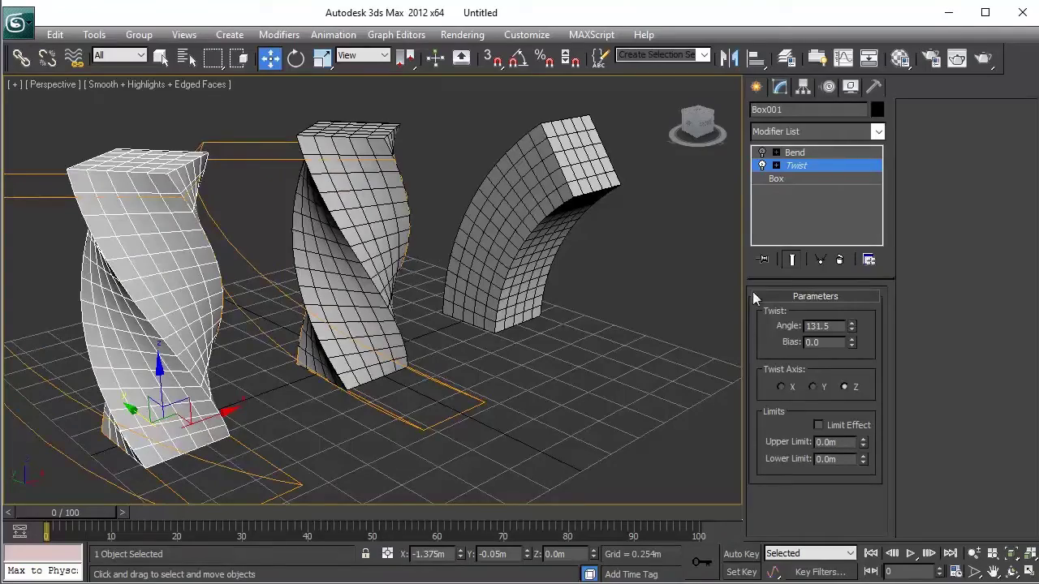
mouse_move(851, 326)
left_mouse_down()
mouse_move(805, 35)
mouse_move(883, 577)
mouse_move(398, 443)
left_mouse_up()
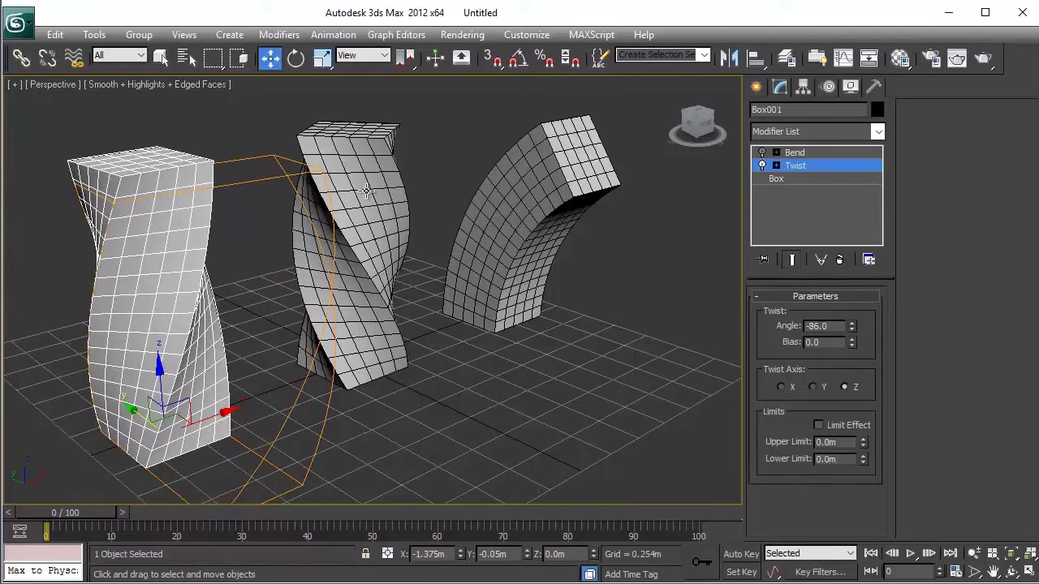
Delete the Twist modifier from the middle box's stack.
left_click(375, 216)
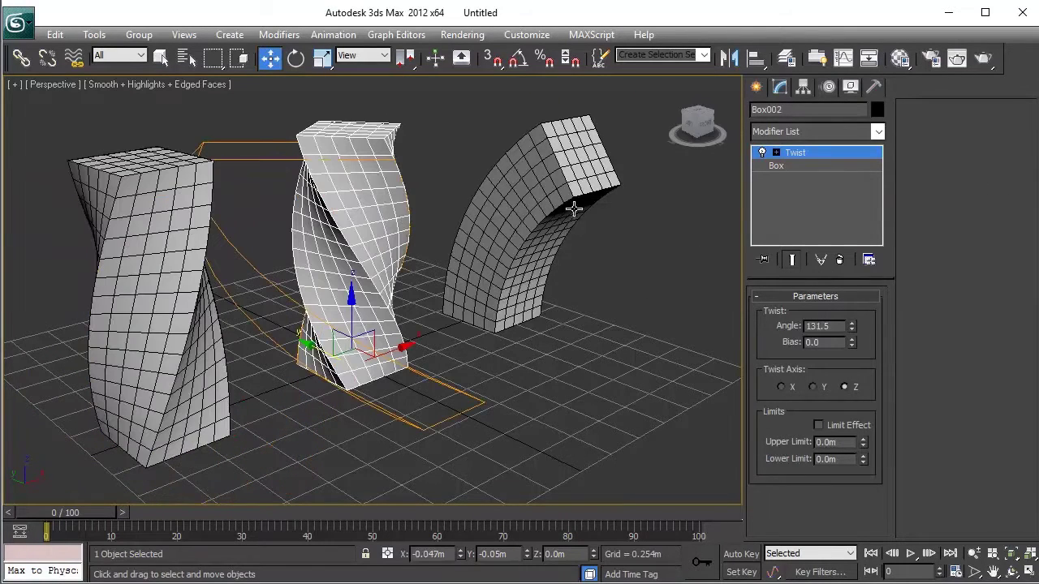
right_click(810, 156)
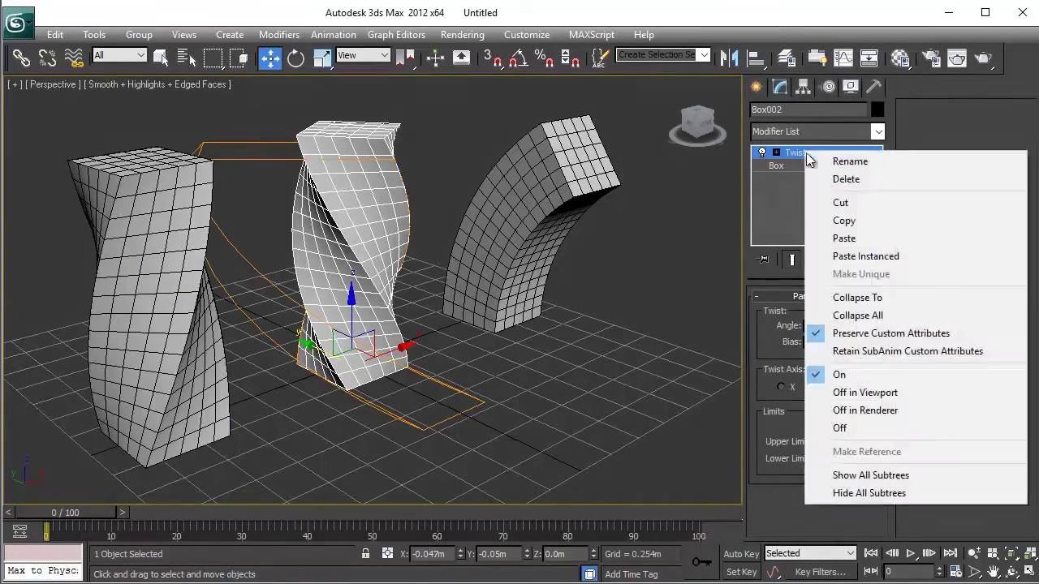
left_click(846, 179)
Drag the left box's Twist (-86) onto the middle box as an instance, then deselect.
left_click(162, 263)
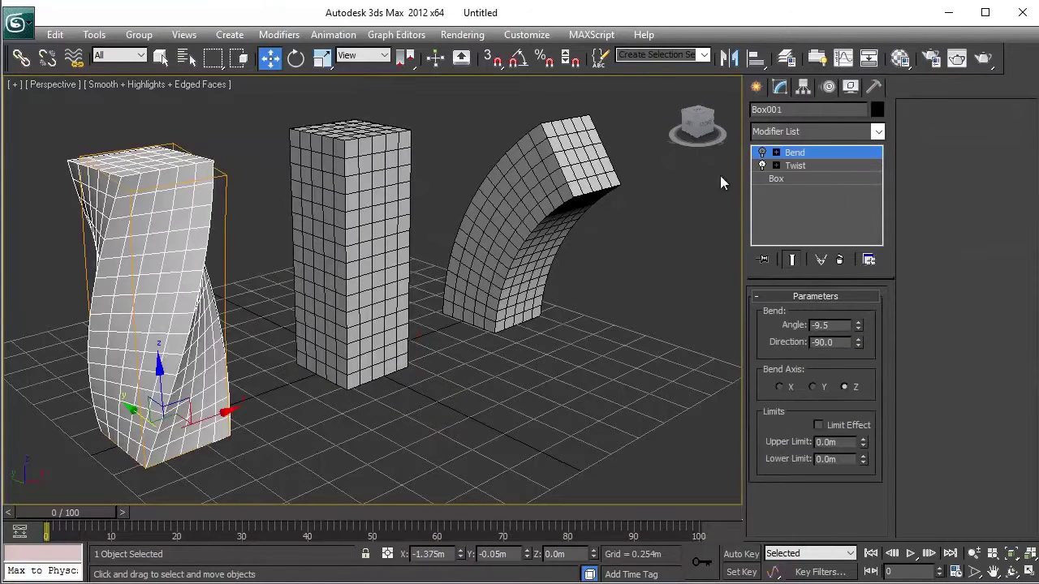
left_click(808, 166)
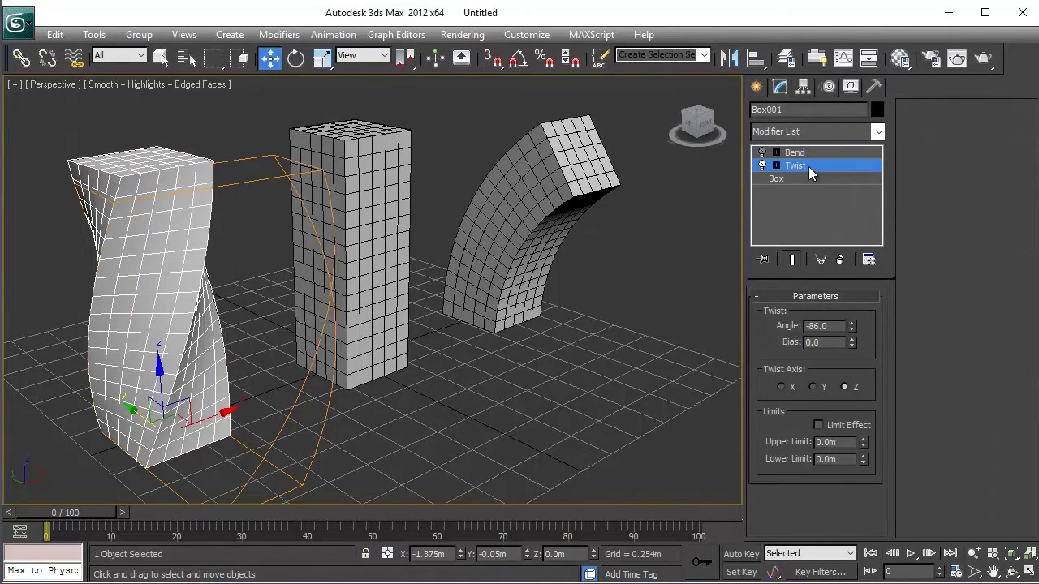
left_click_drag(810, 166, 381, 231)
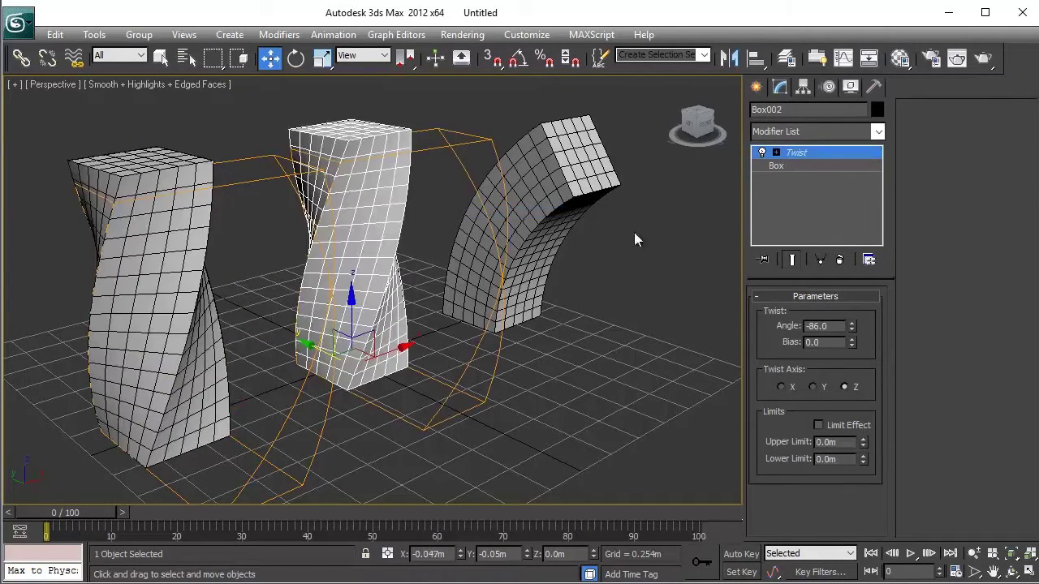
left_click(590, 324)
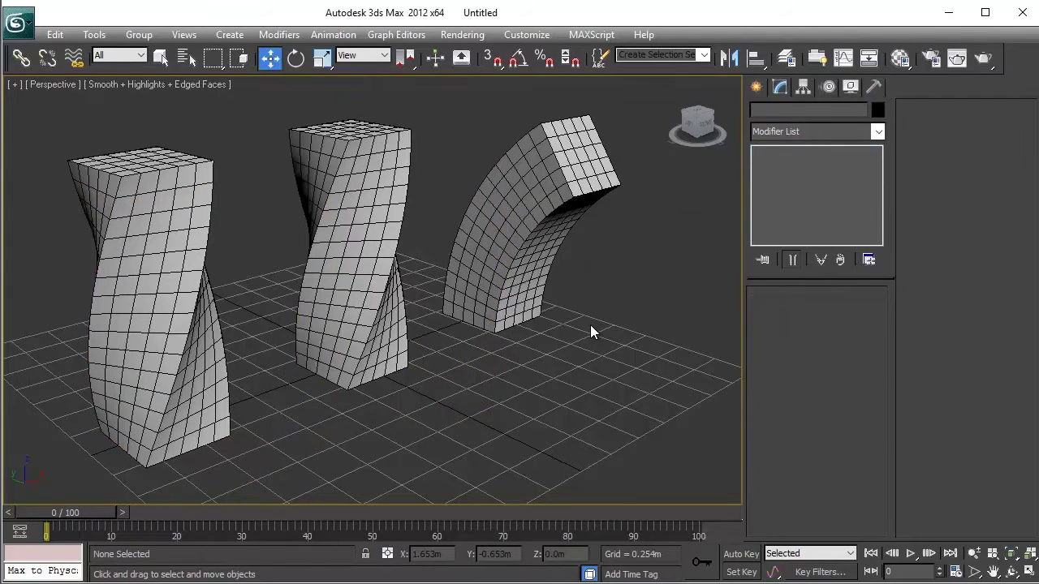